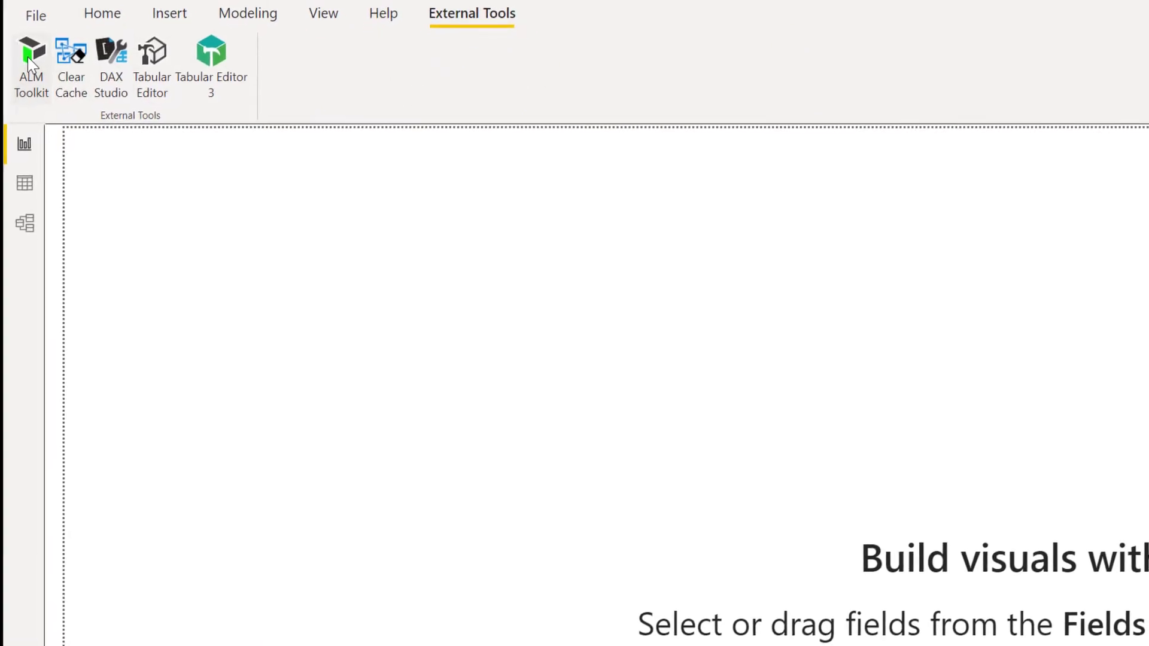
Open ALM Toolkit, sign in, and target the Sales Demo_FINAL dataset in workspace powerbi://api.powerbi.com/v1.0/myorg/ALM Toolkit In An Hour
click(7, 36)
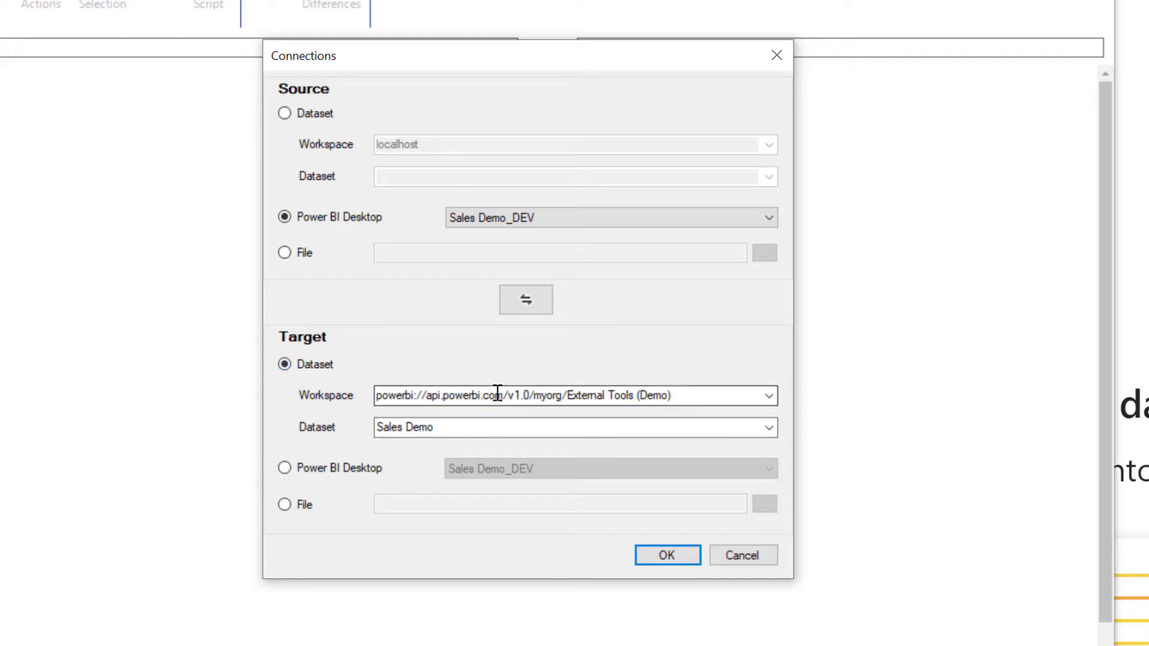
click(692, 389)
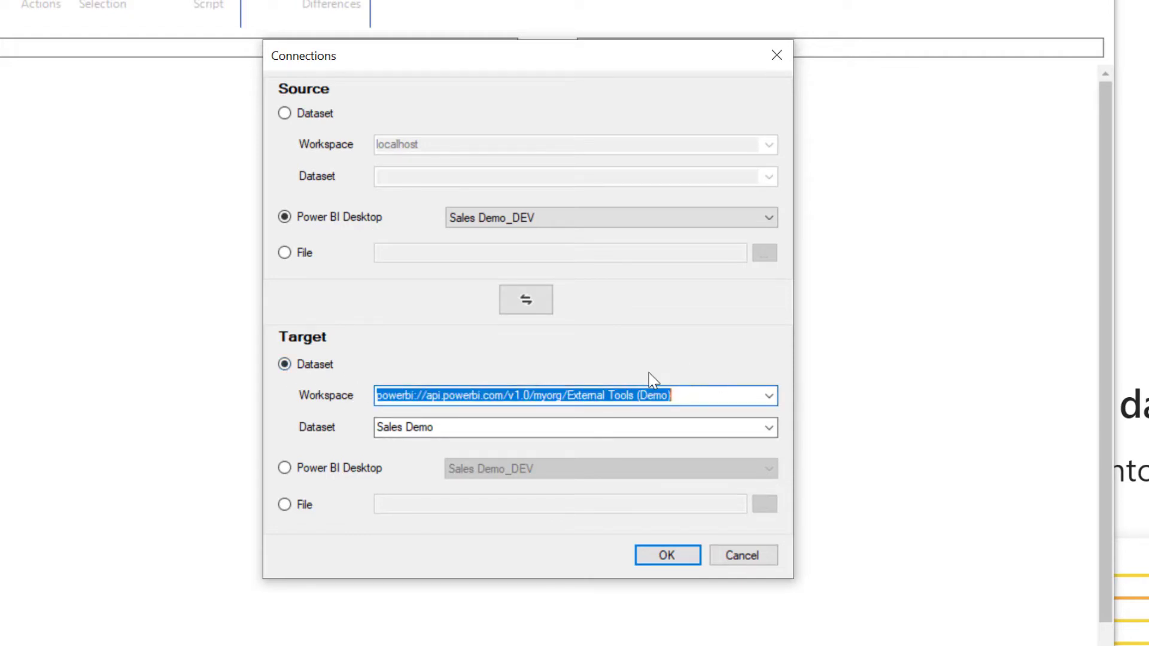
key(BackSpace)
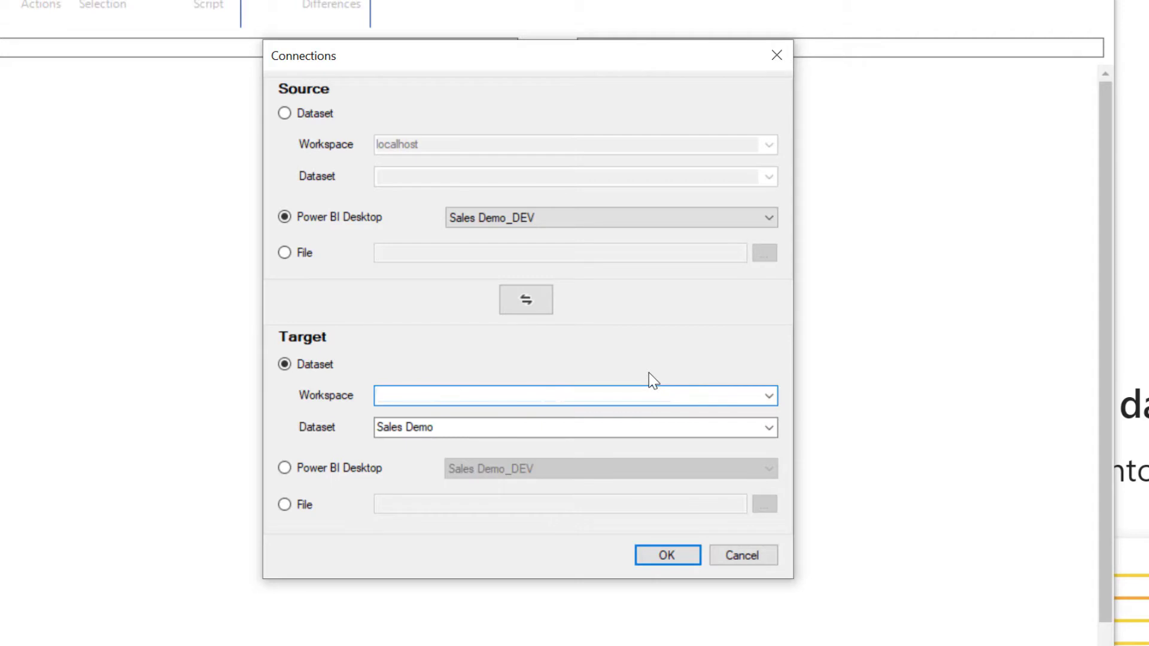
key(super+v)
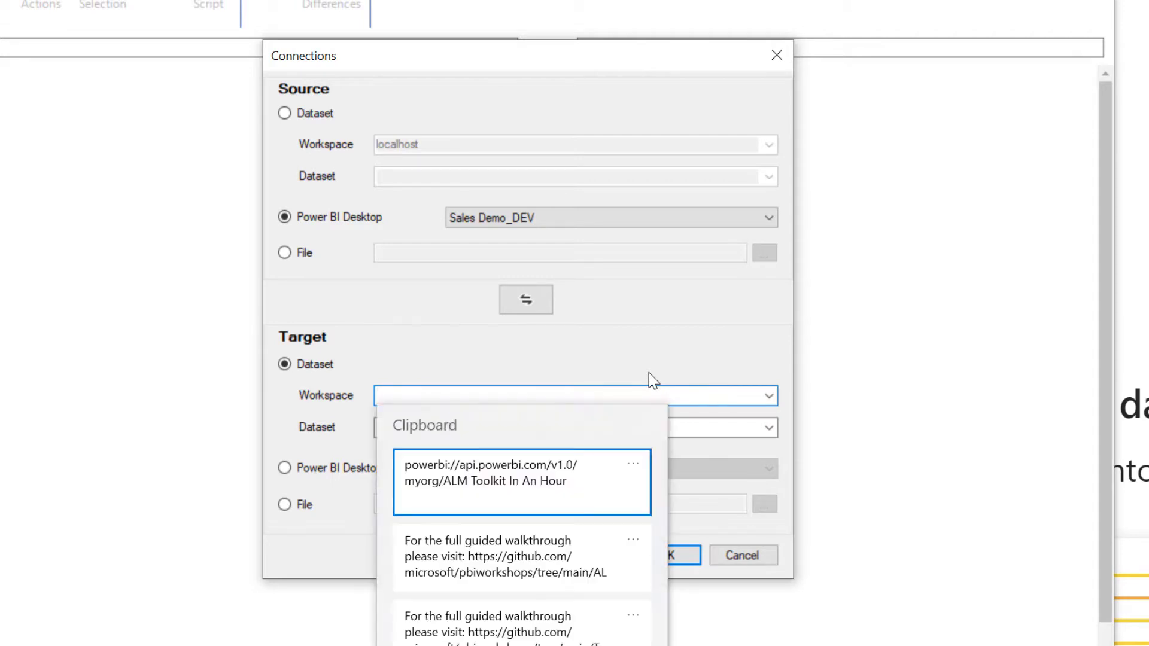
click(496, 488)
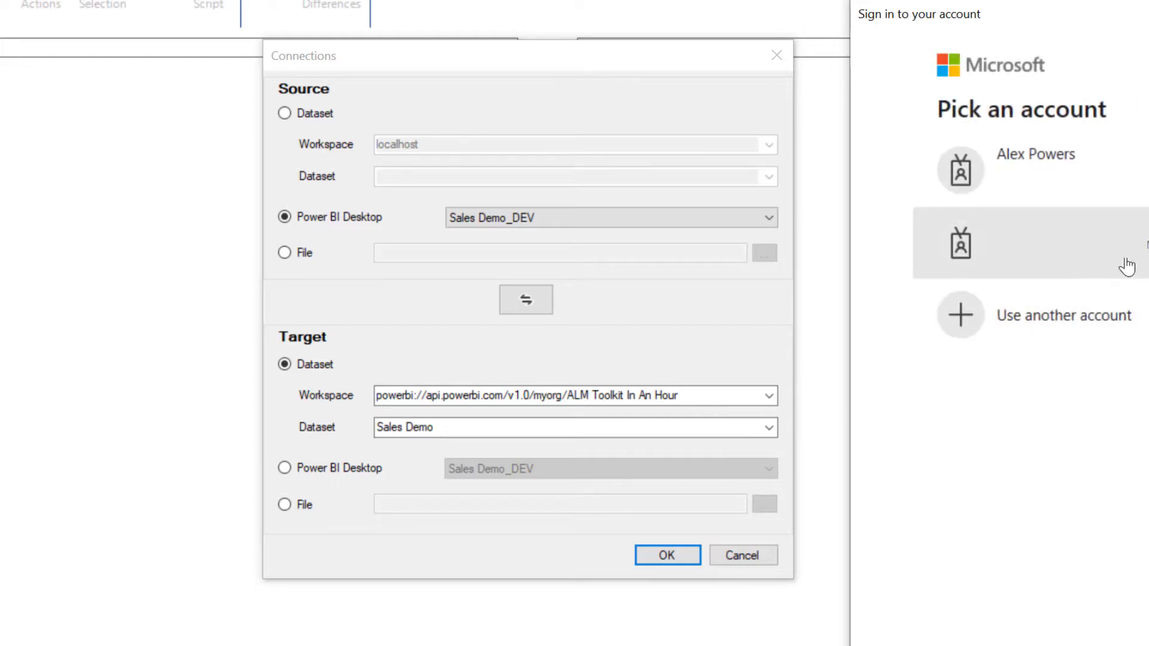
click(1127, 266)
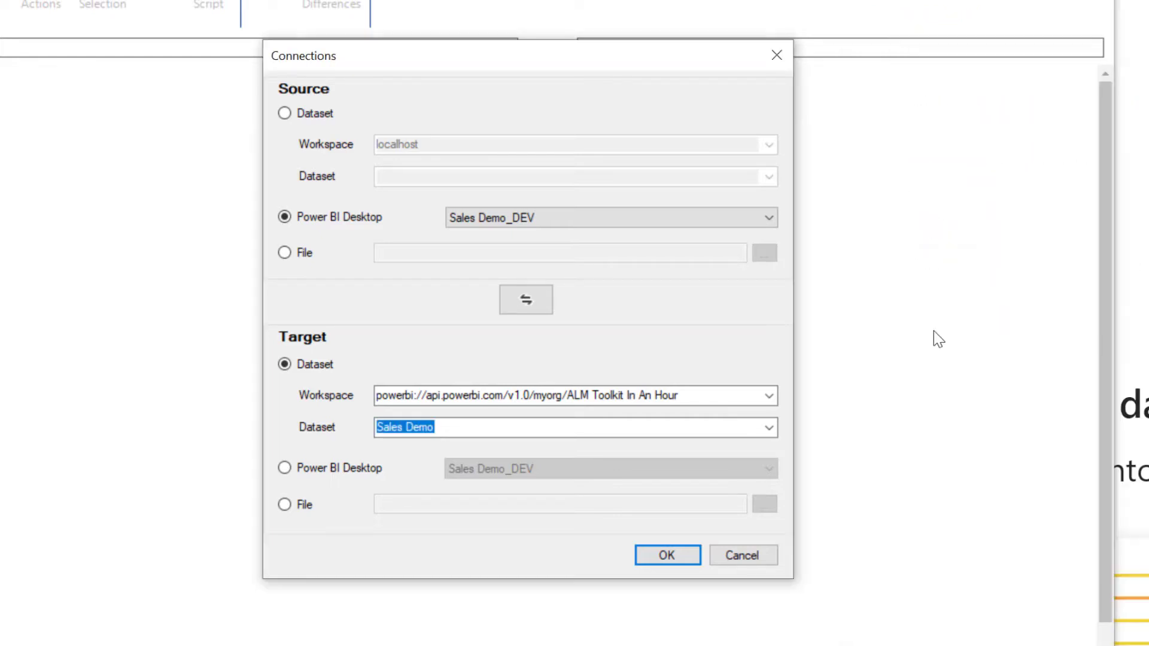
click(770, 429)
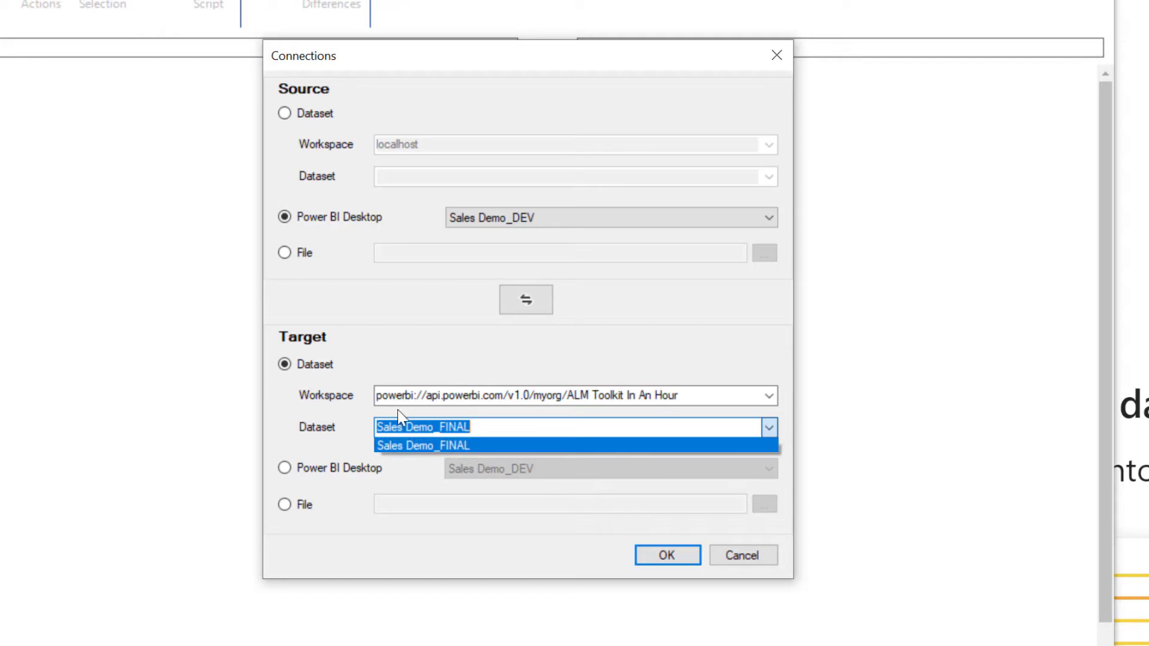
click(433, 446)
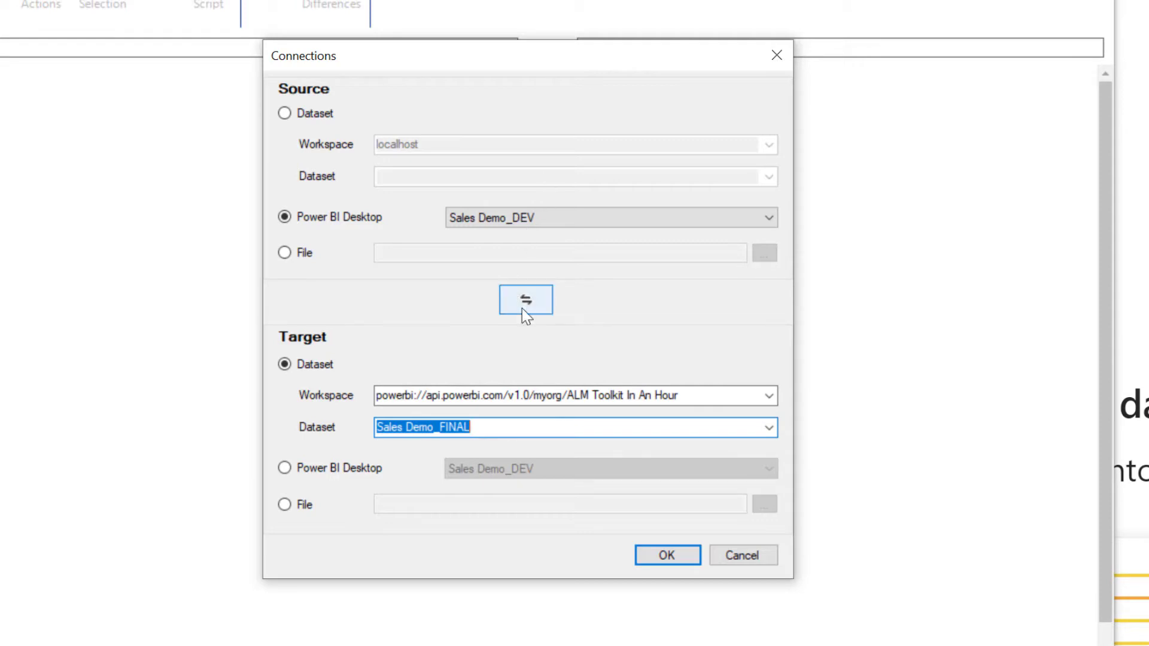
click(537, 304)
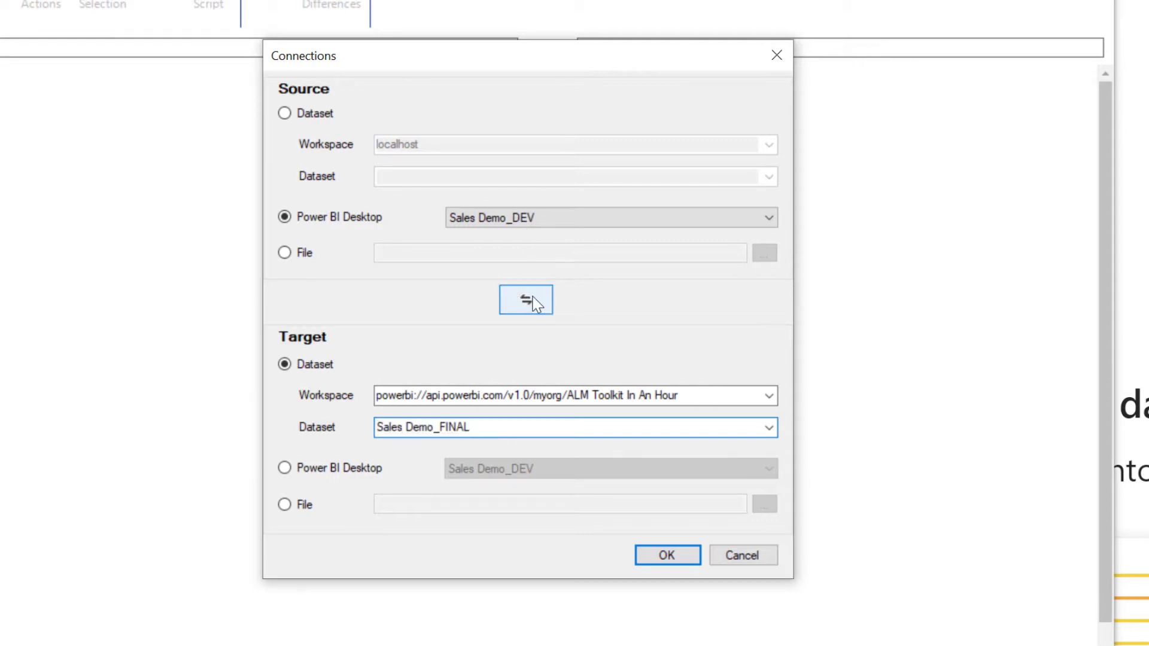
click(537, 303)
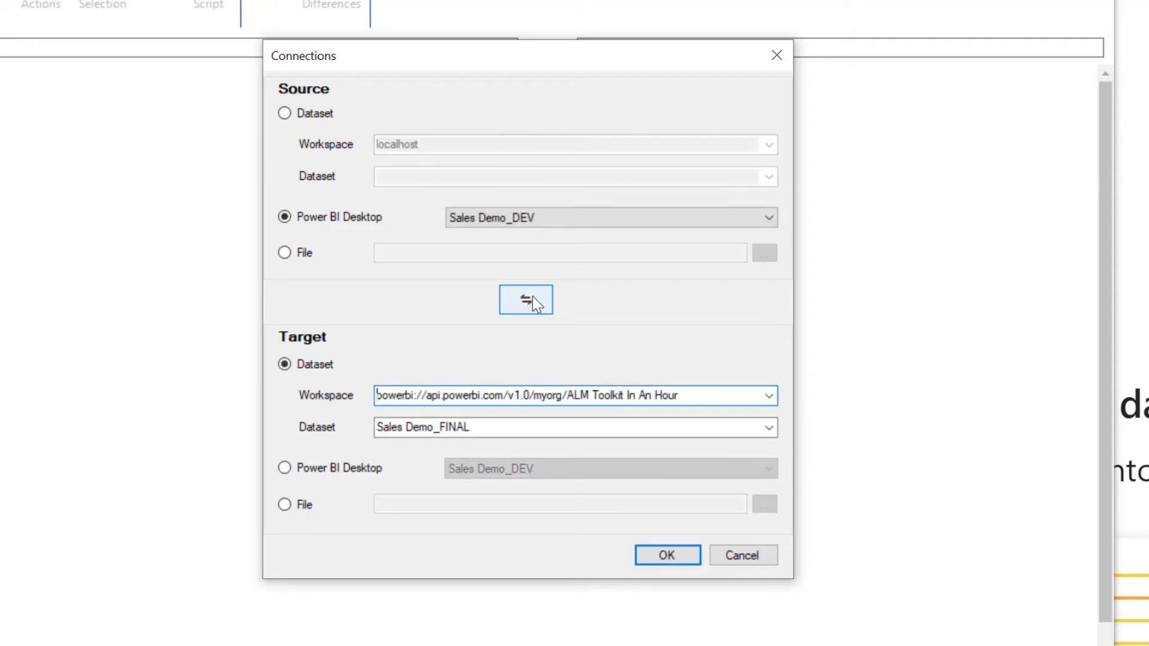
click(537, 304)
click(537, 303)
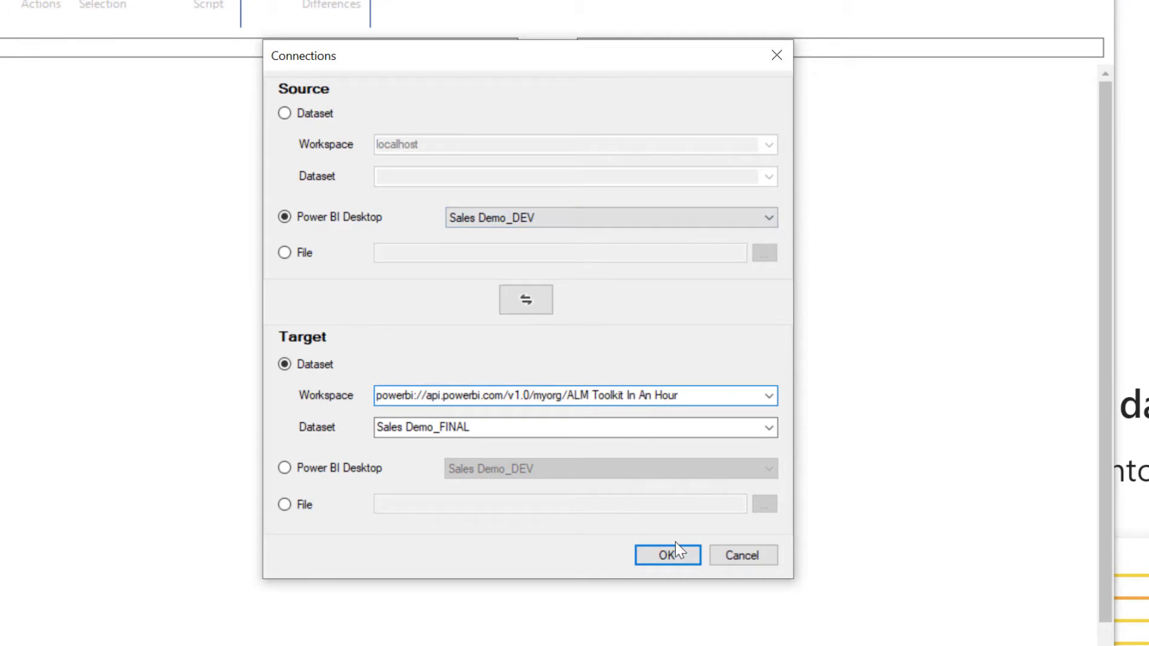
Compare Sales Demo_DEV with the Sales Demo_FINAL target dataset and maximize the comparison window
click(687, 552)
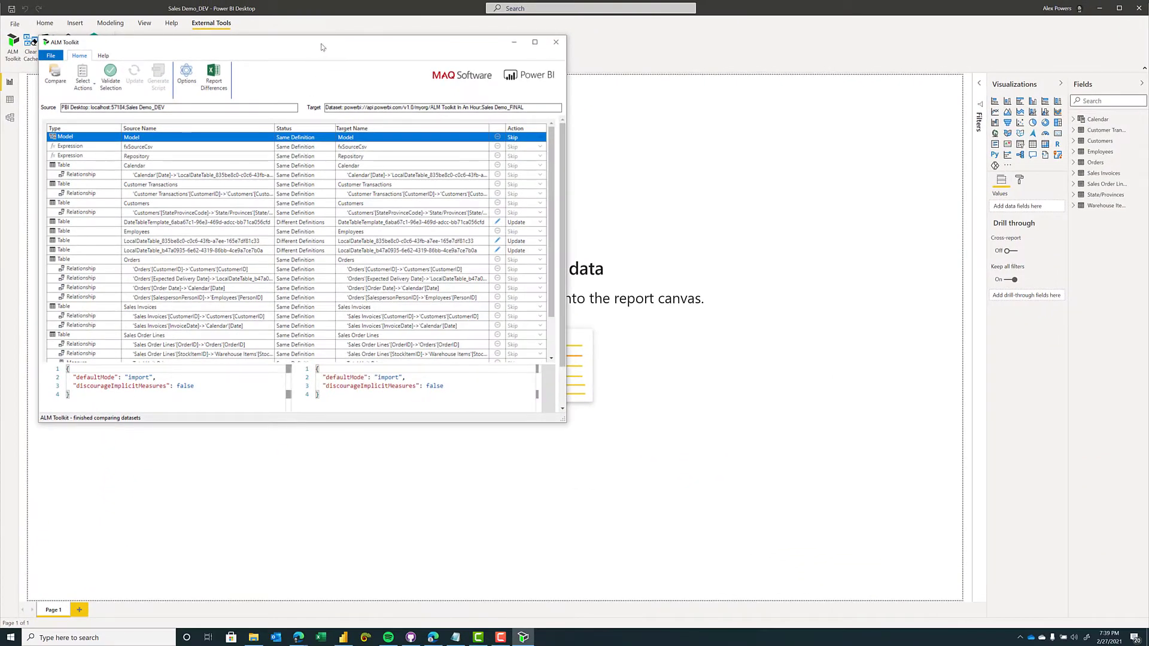
drag(322, 46, 351, 50)
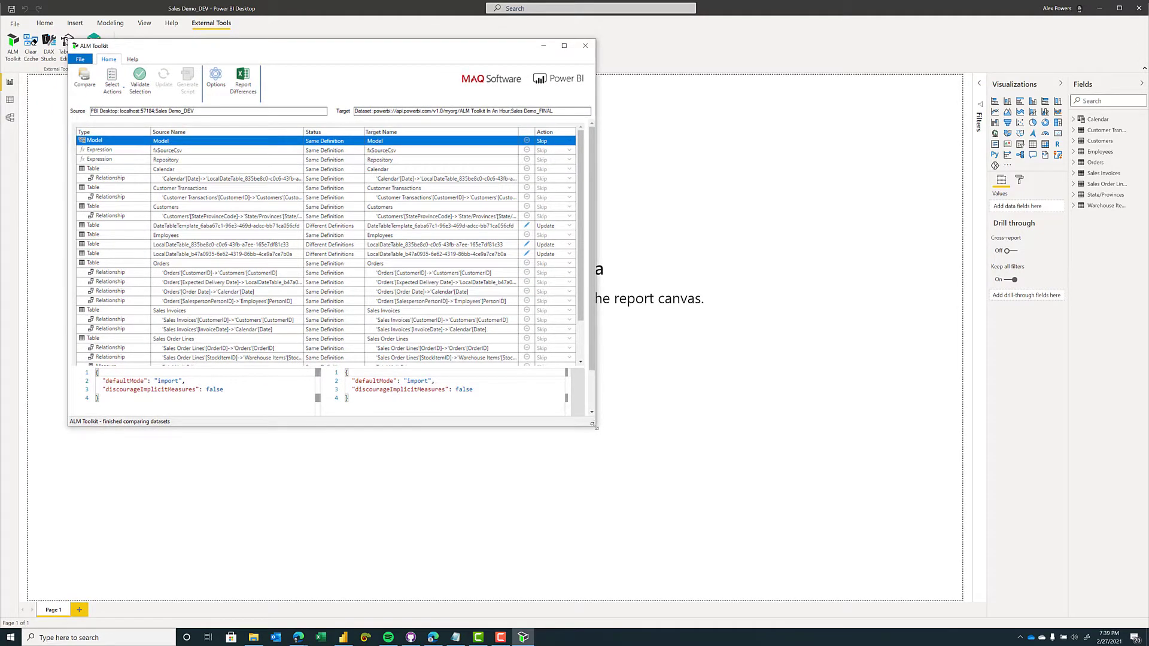
drag(597, 428, 628, 465)
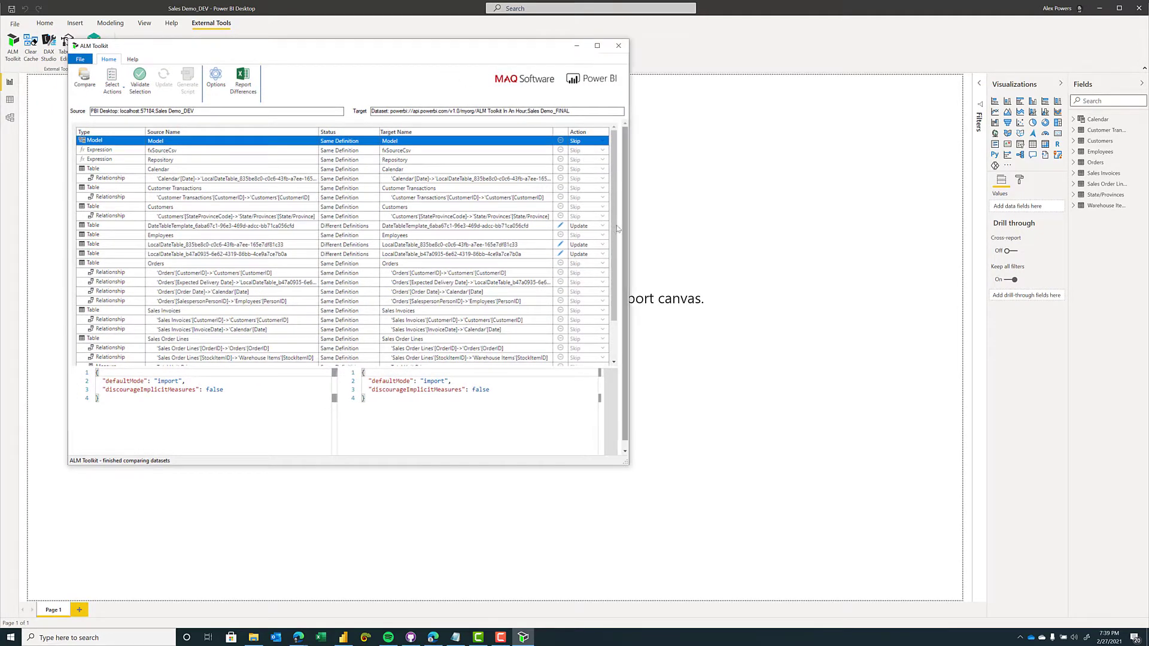
click(597, 46)
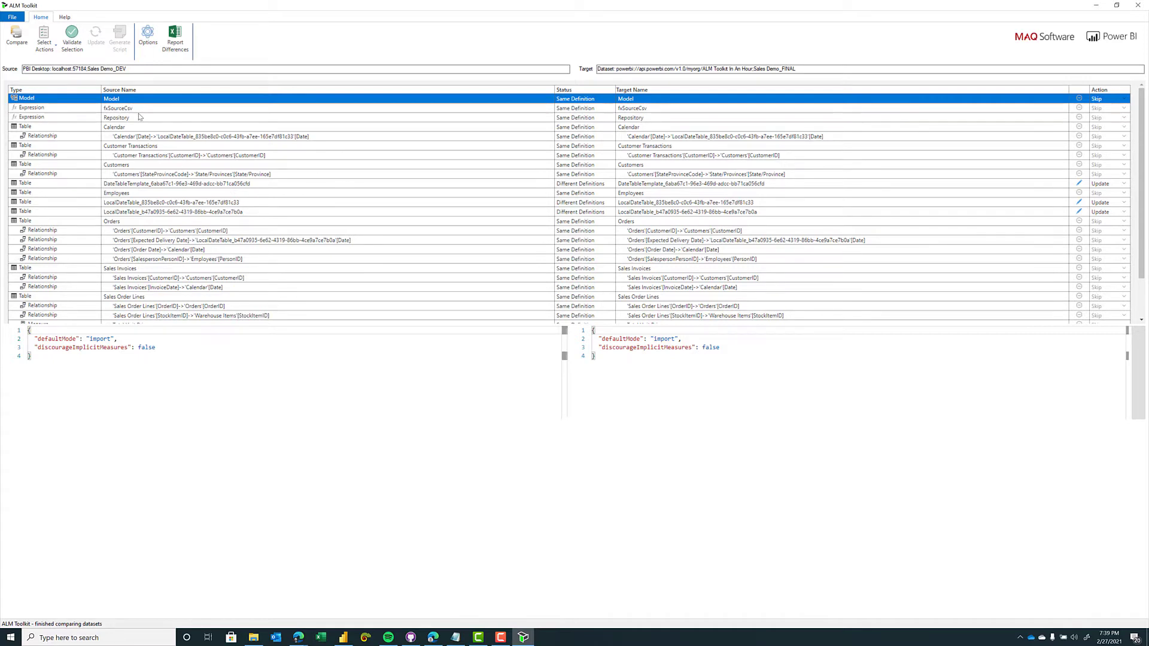
Examine the source and target definitions of the Repository expression and the Calendar table
click(130, 119)
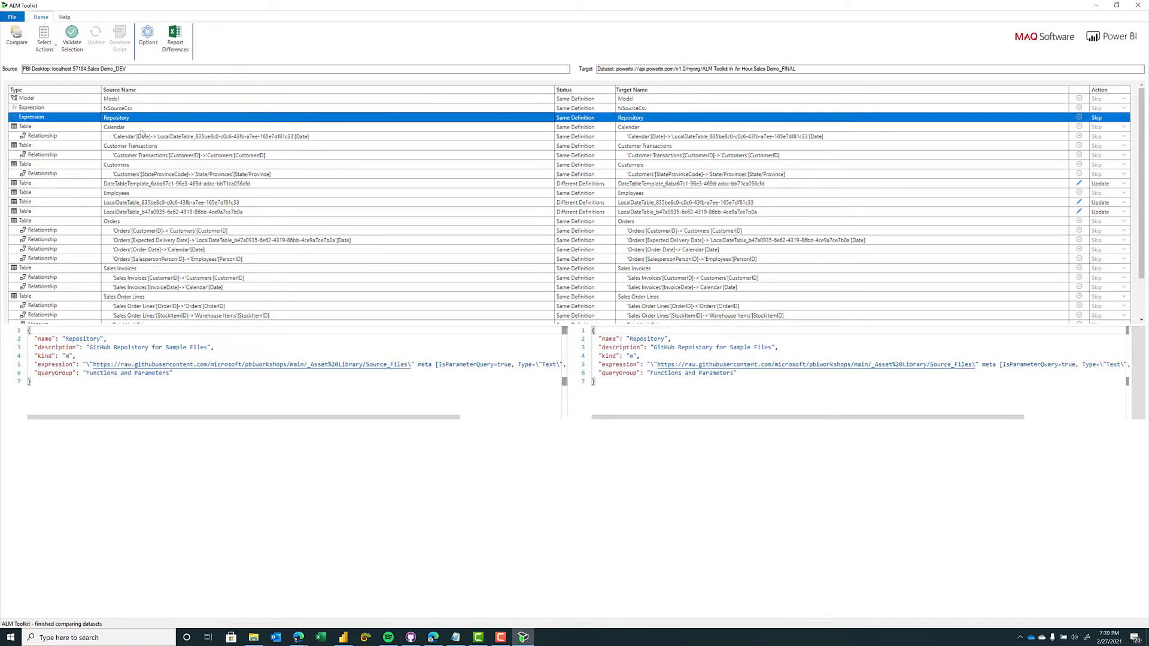
click(142, 129)
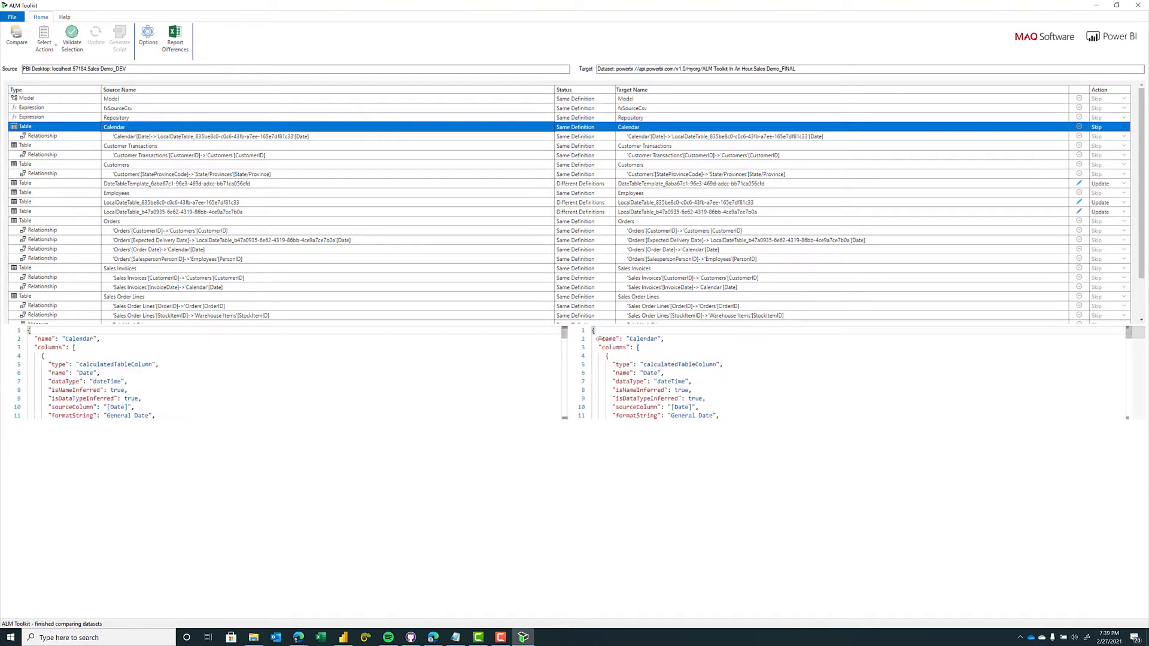
drag(596, 339, 665, 372)
click(664, 373)
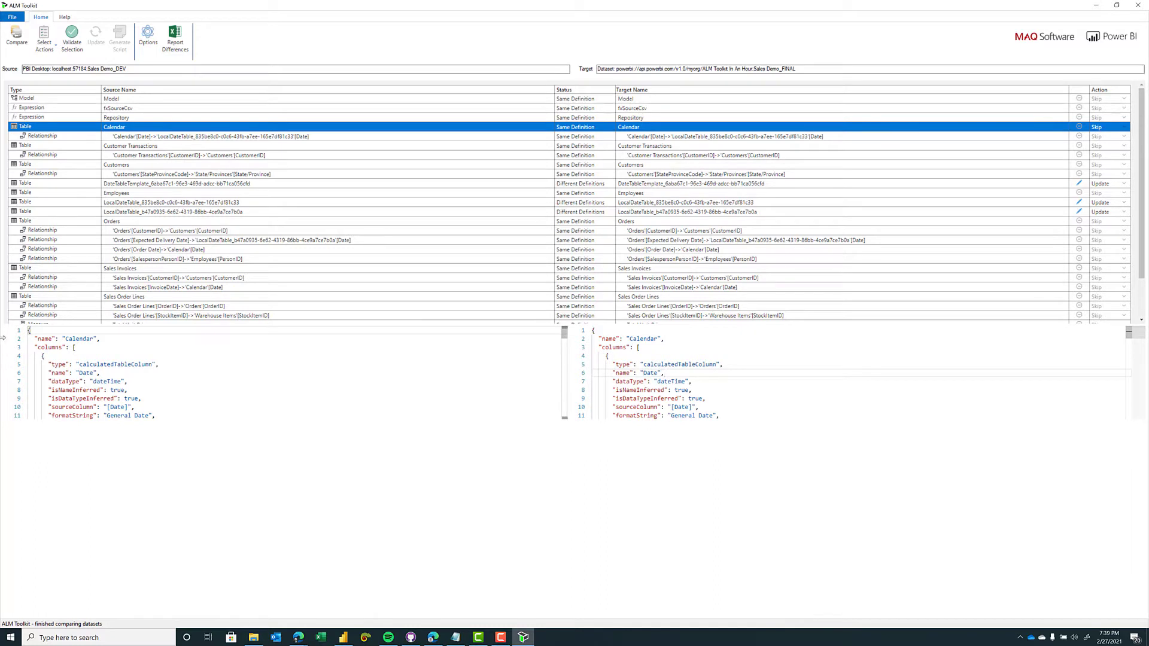
drag(36, 338, 147, 383)
click(147, 381)
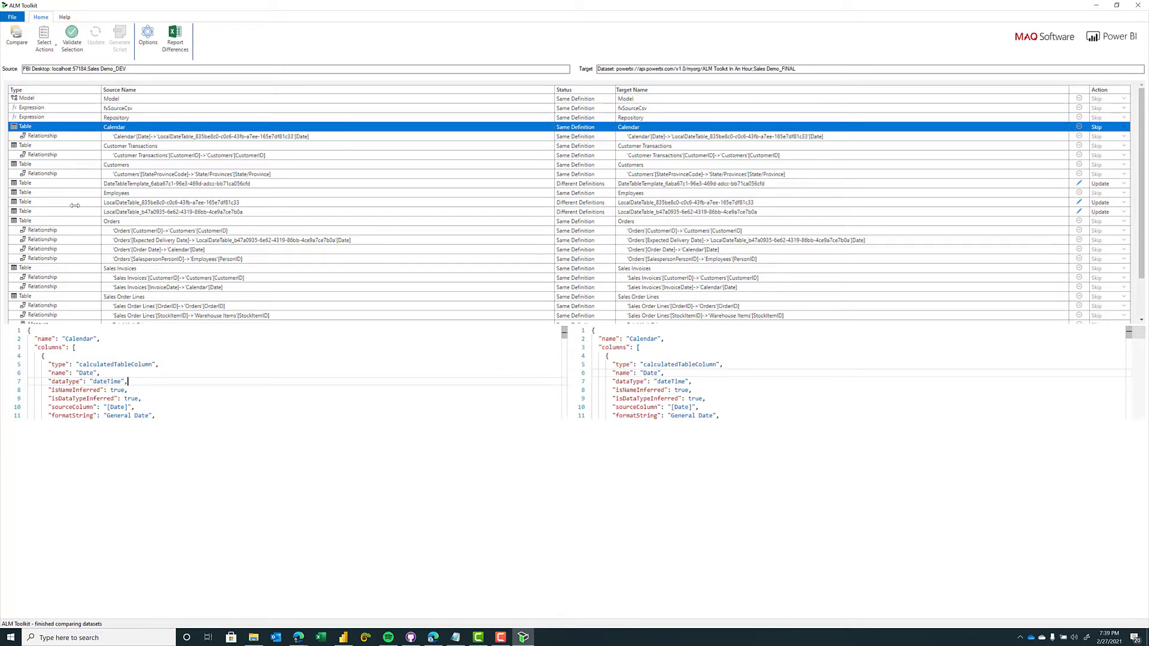
Switch to Power BI Desktop and turn off Auto date/time in the current file's data load options
key(alt+Tab)
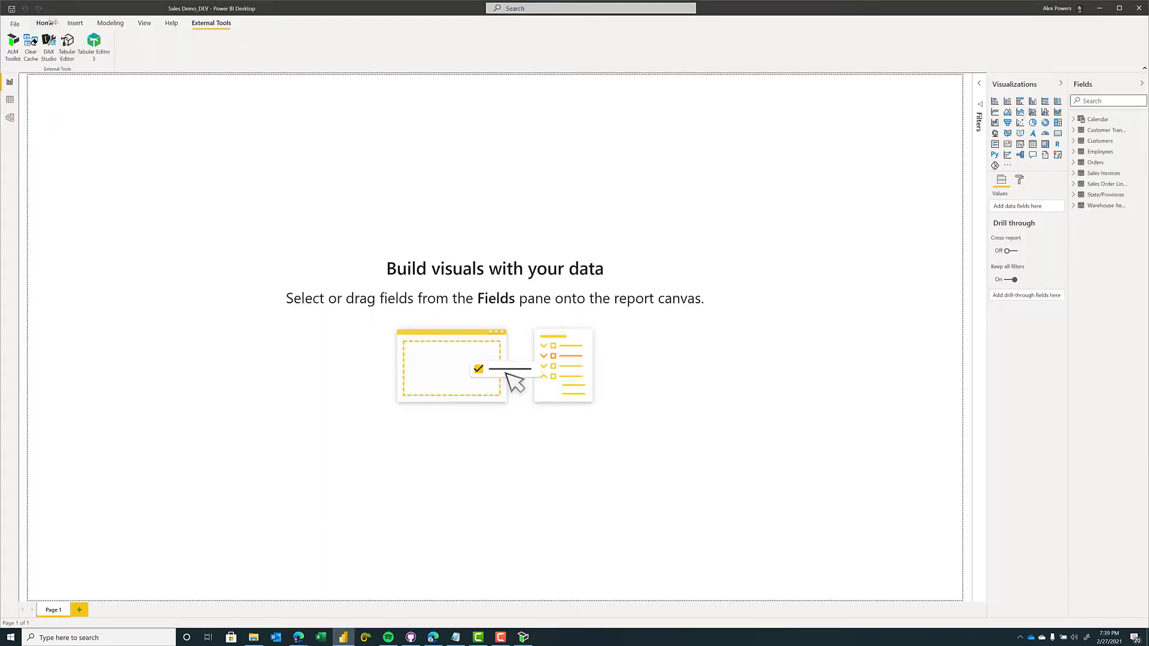
click(14, 24)
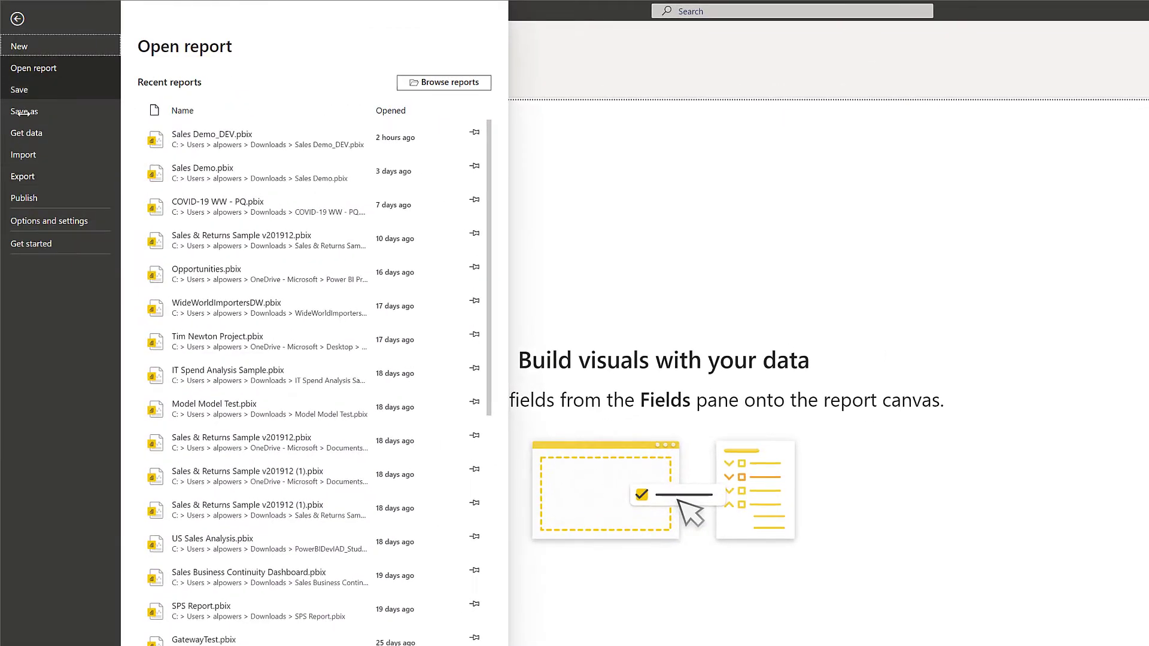
click(50, 221)
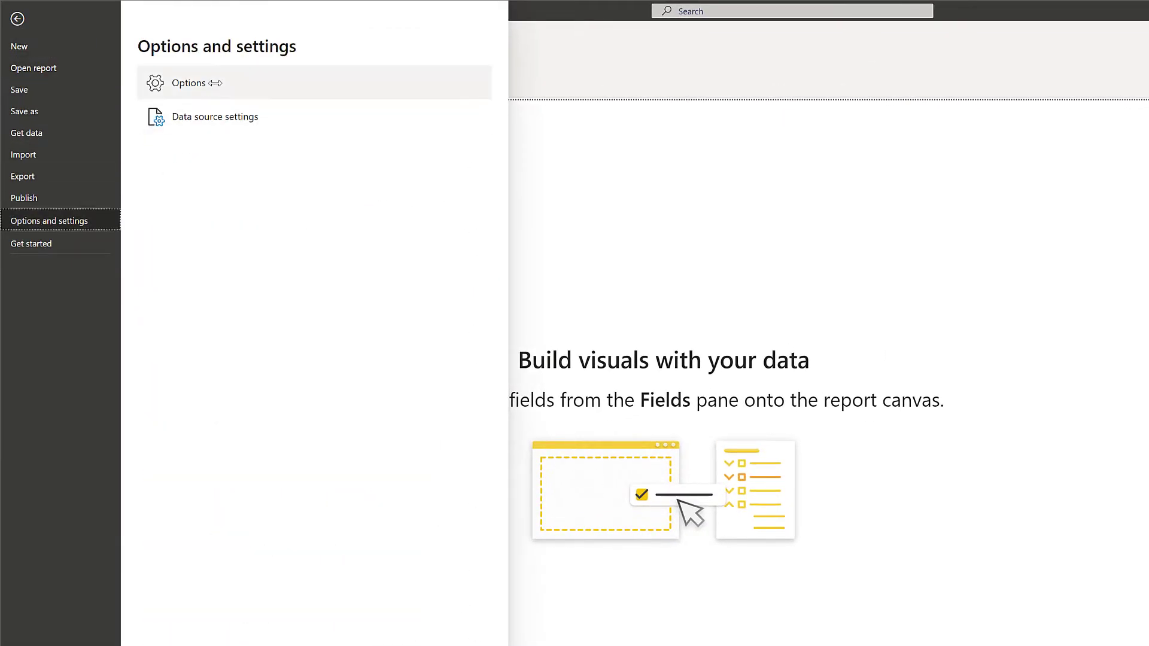
click(215, 83)
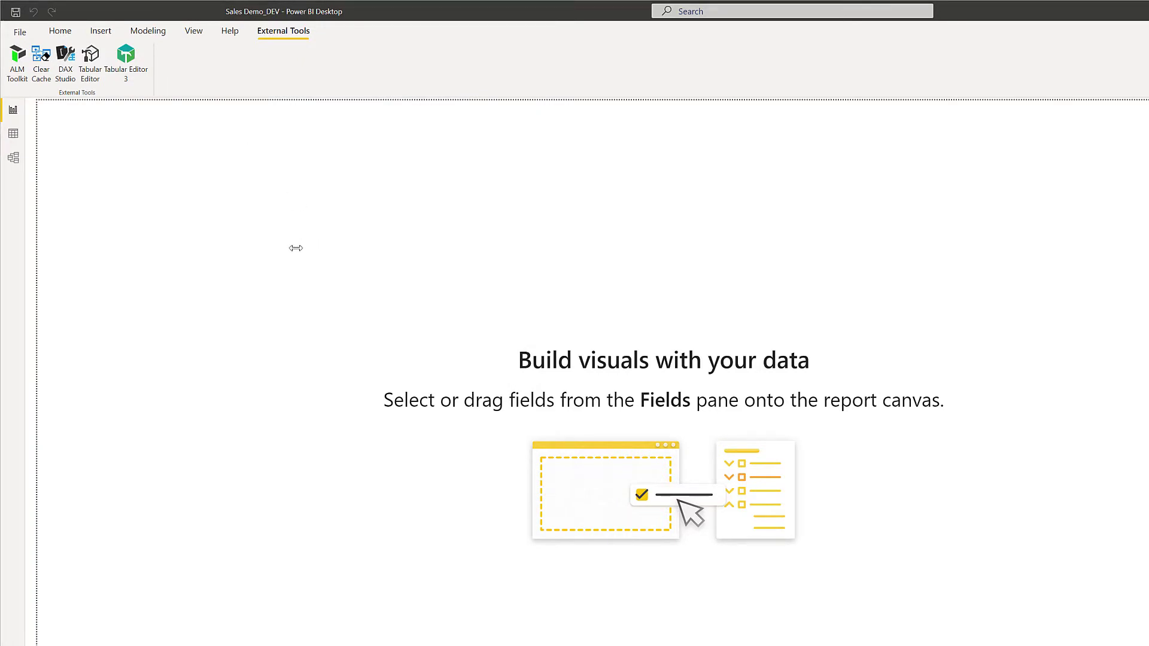
click(602, 525)
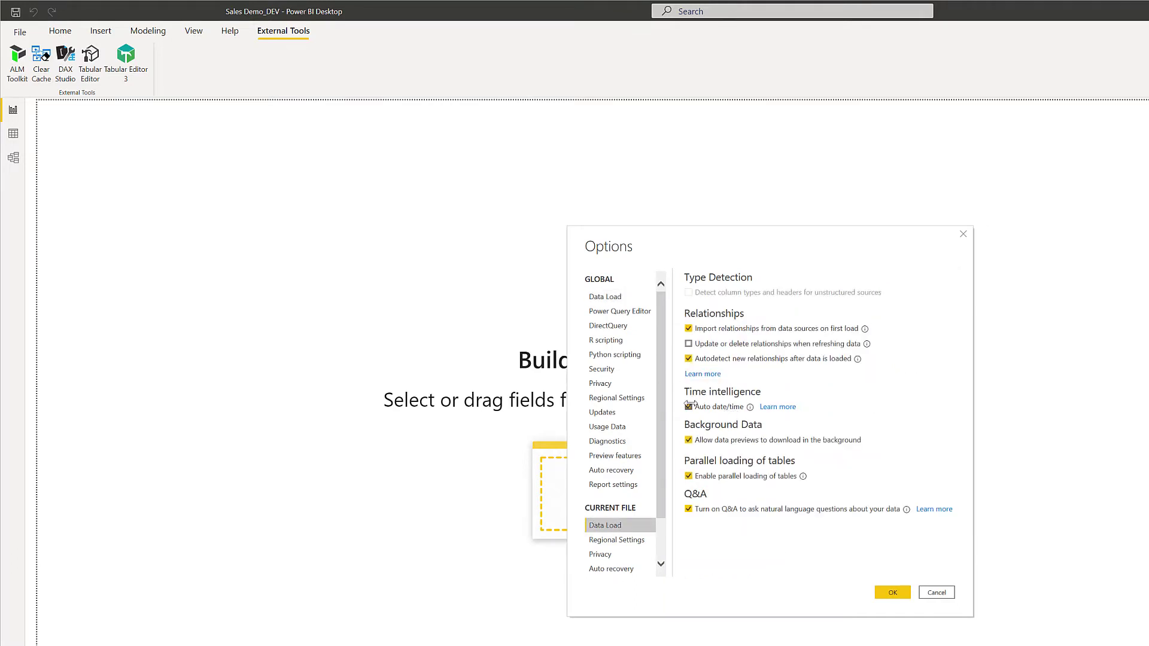
click(688, 406)
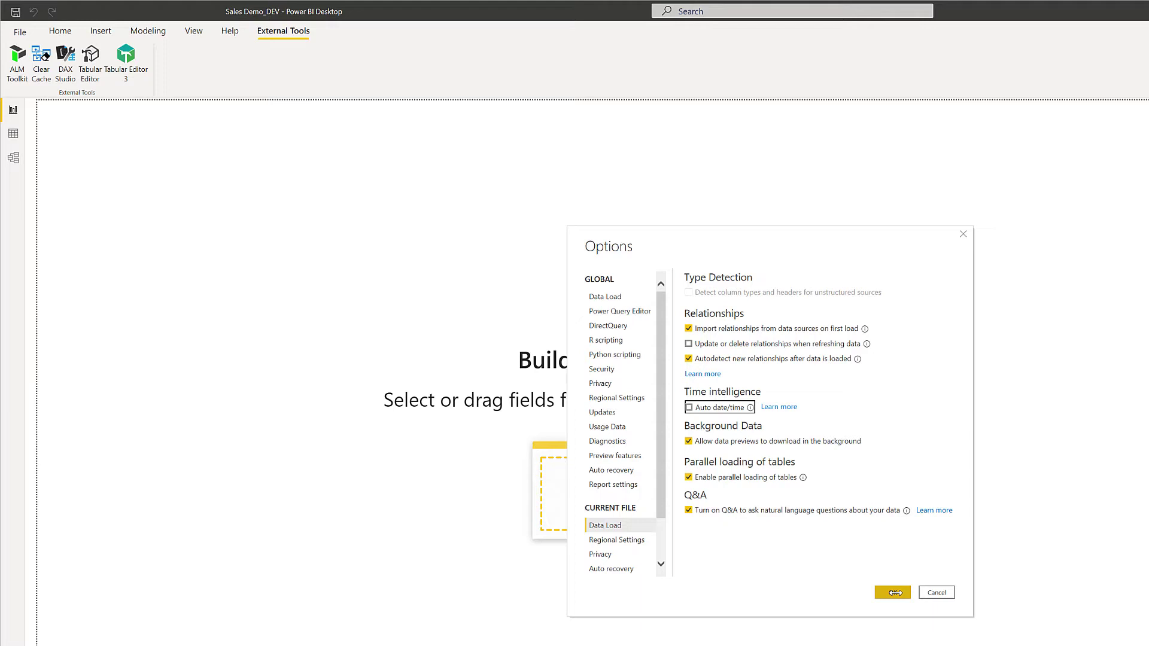
click(896, 593)
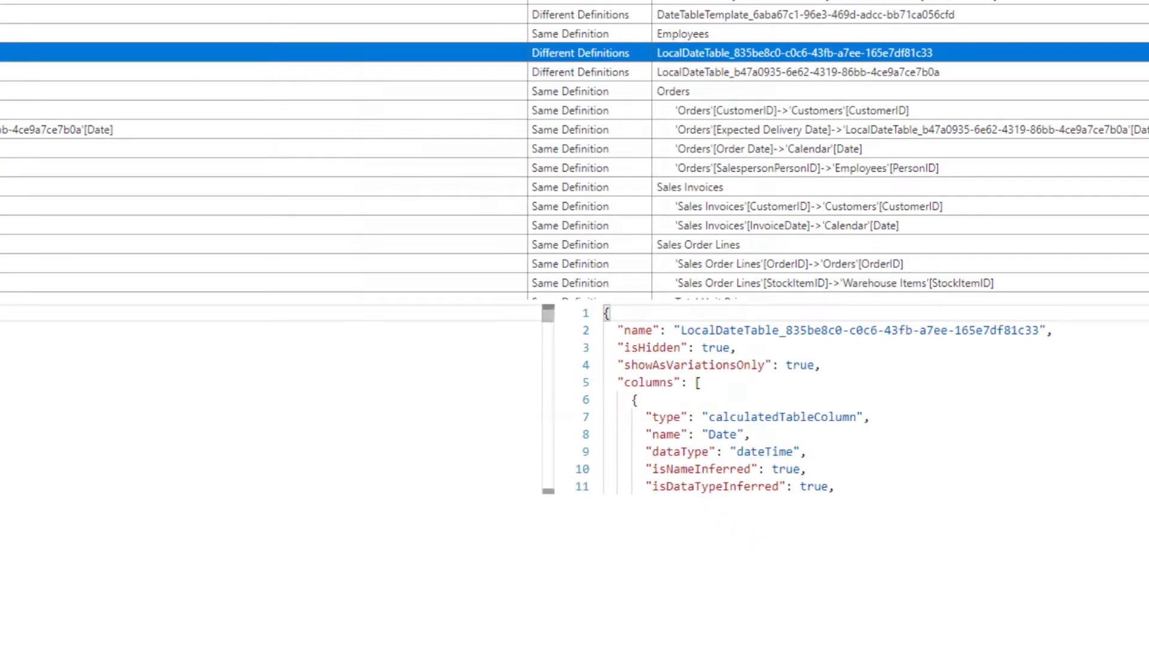
Rerun the comparison in ALM Toolkit and hide skip objects with the same definition
click(47, 148)
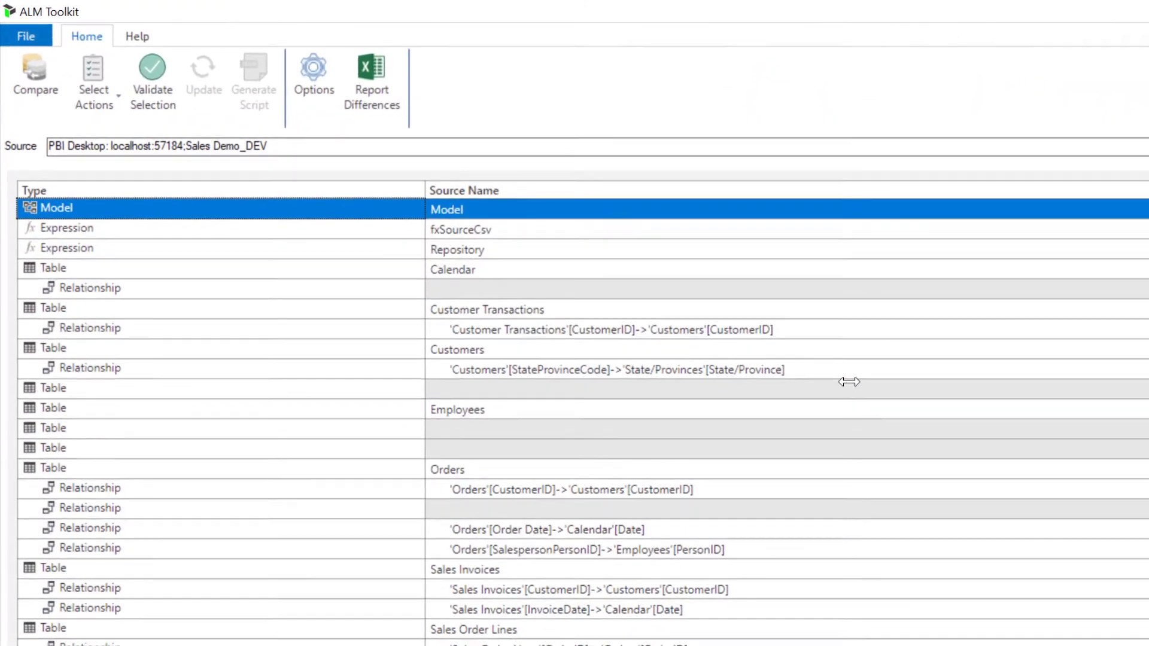
click(113, 106)
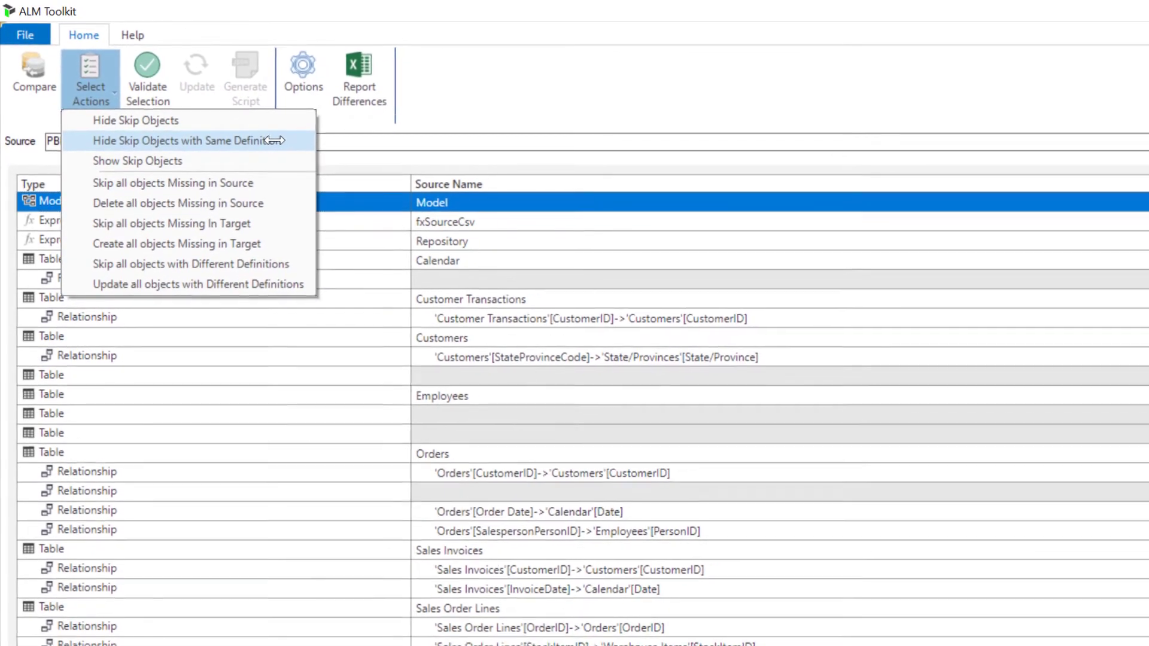
click(281, 147)
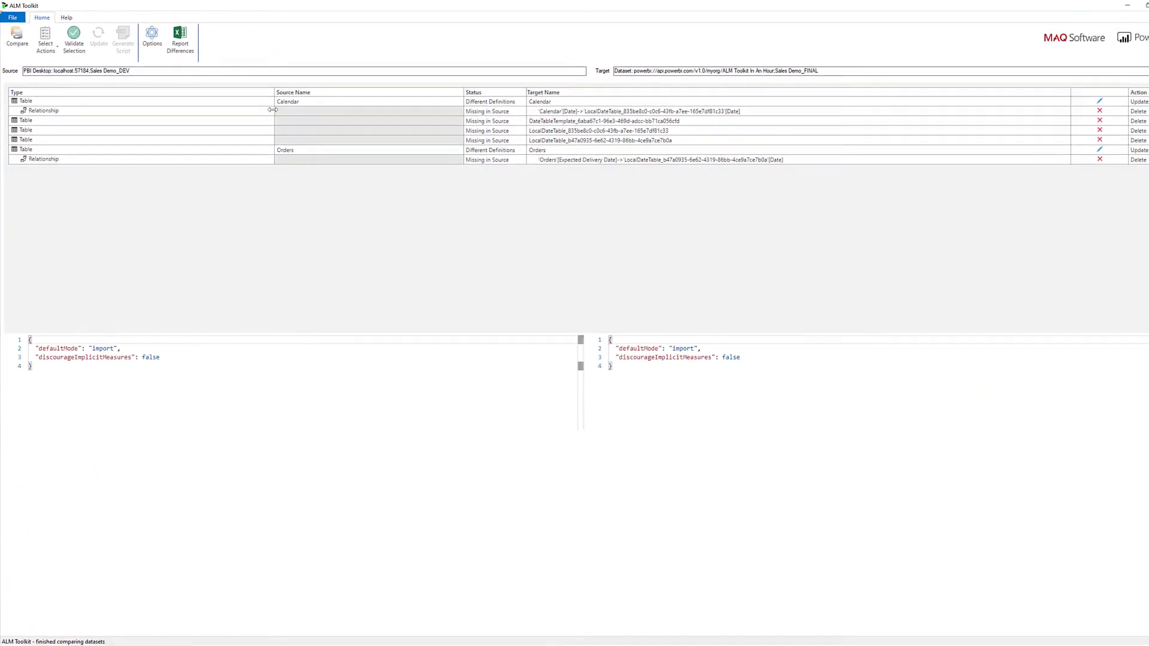
Review the DateTableTemplate table's difference, then validate the selected create, update and delete actions
click(232, 117)
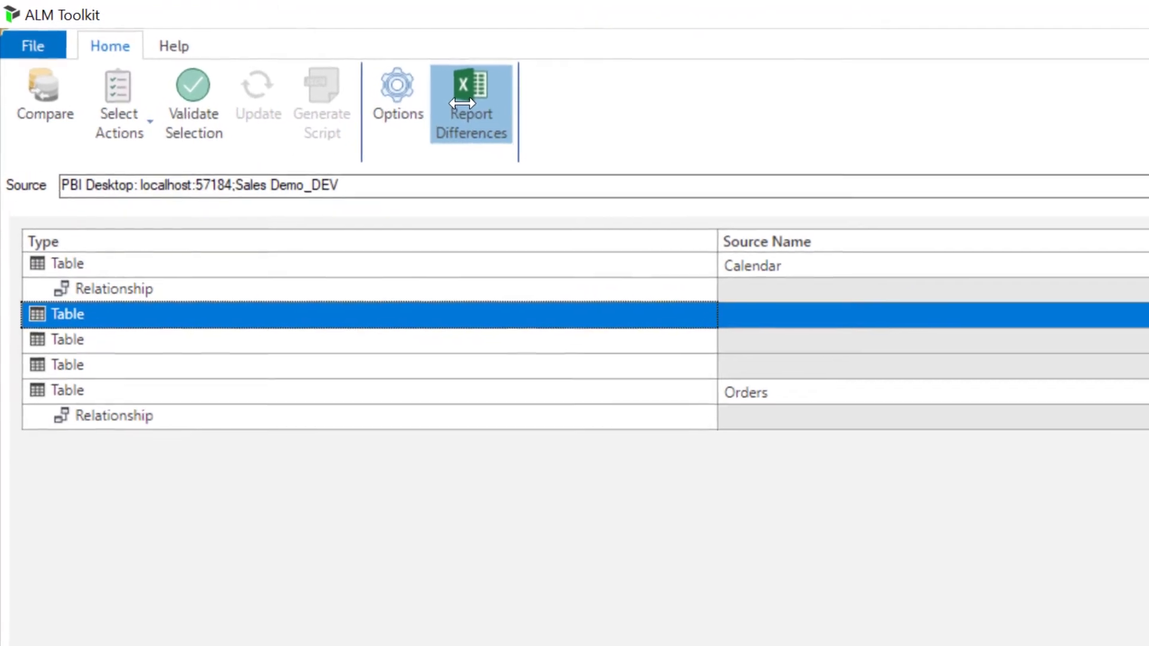
click(531, 118)
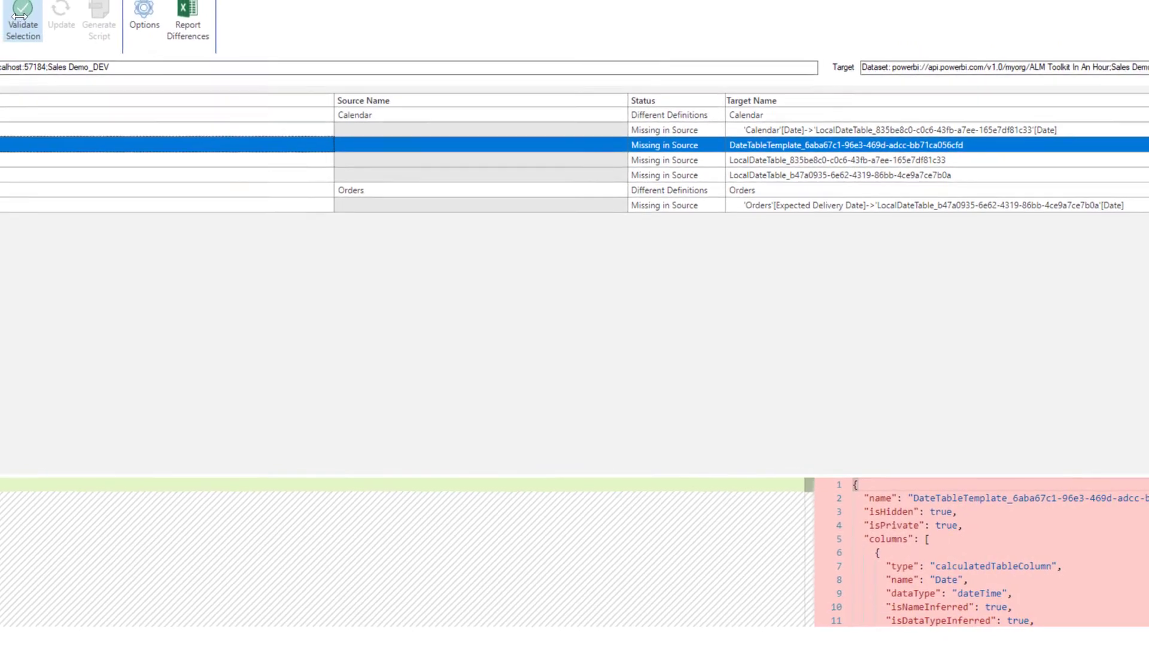
click(48, 28)
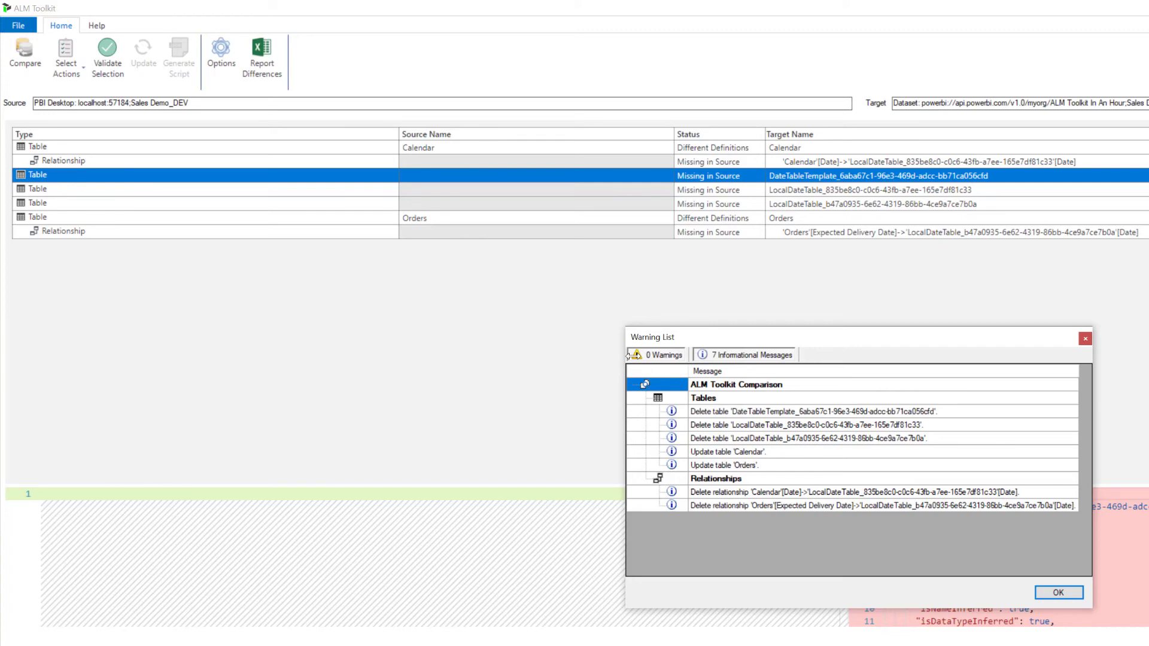
click(1057, 594)
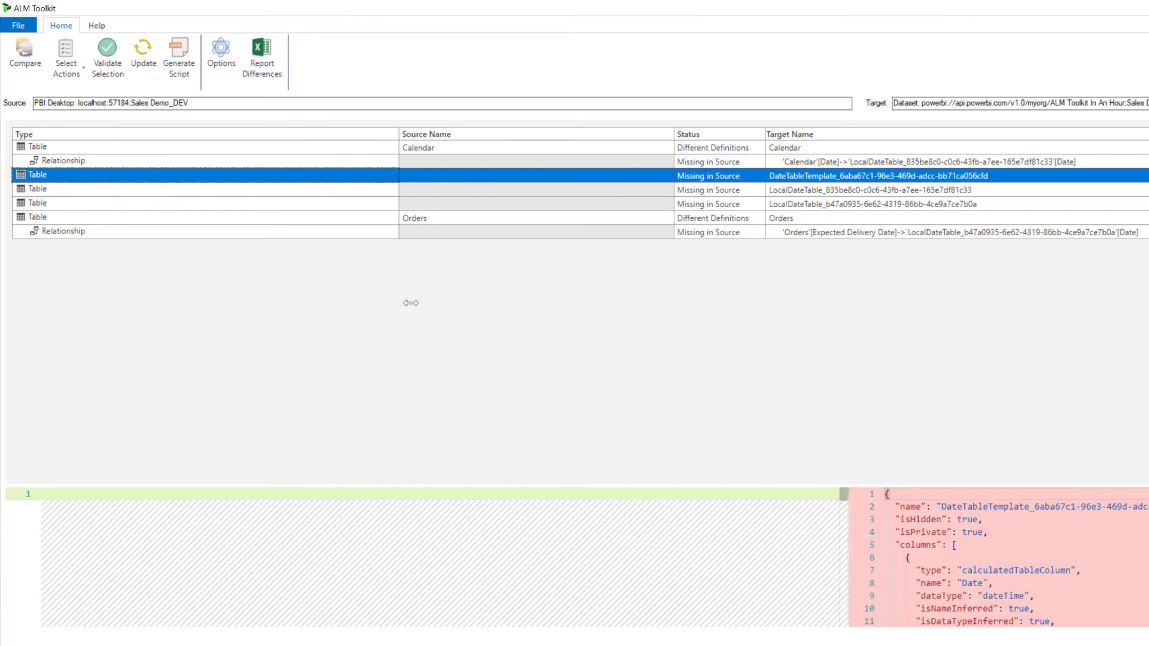
Update the target dataset with the validated changes and refresh the comparison
click(144, 55)
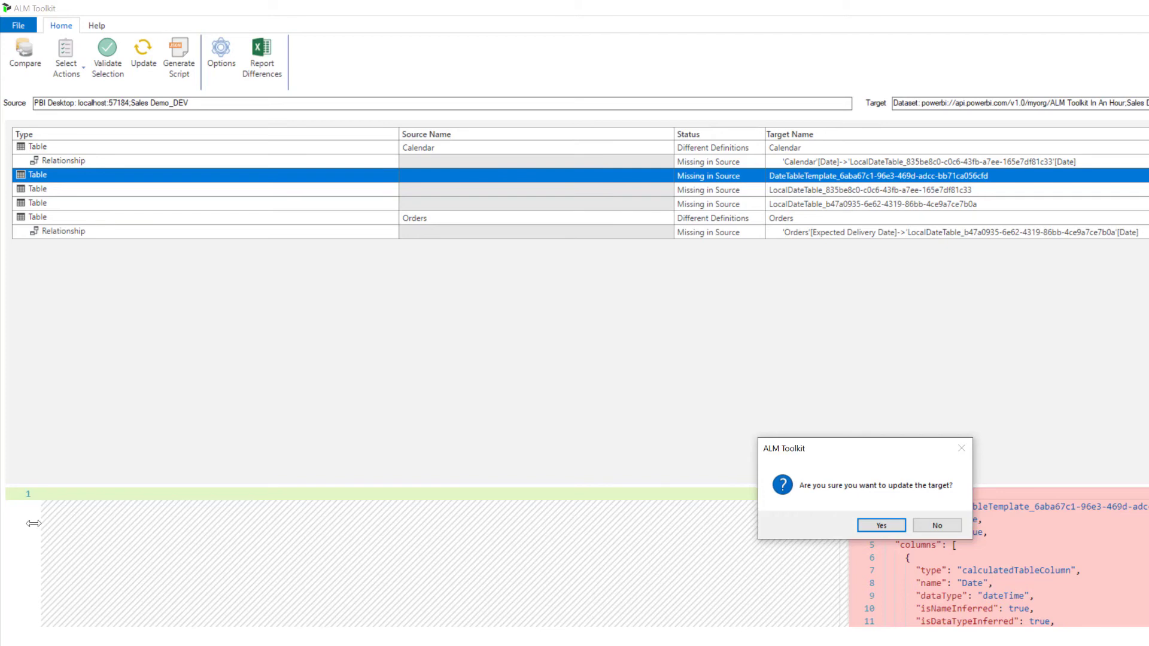
click(881, 525)
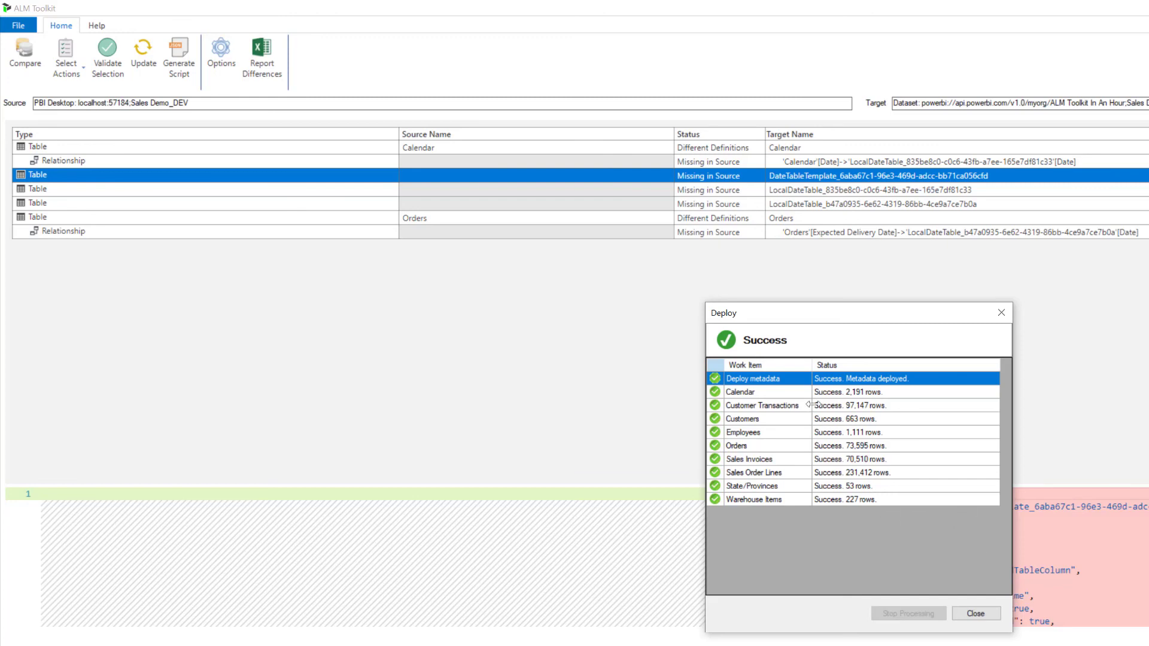
key(Return)
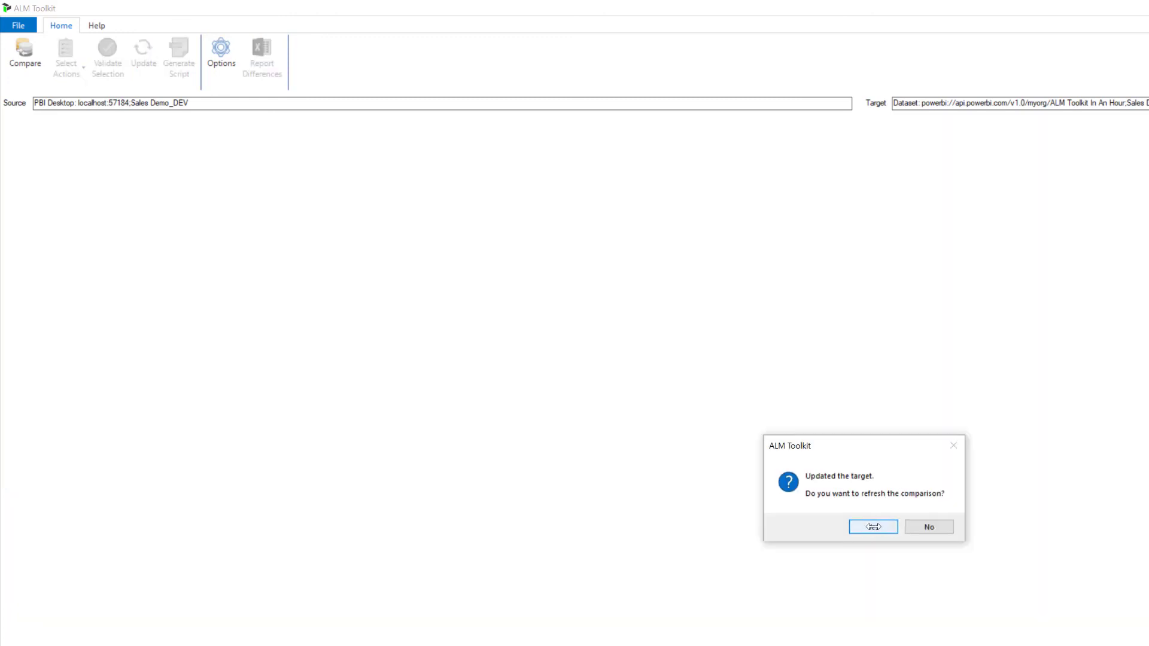
click(874, 527)
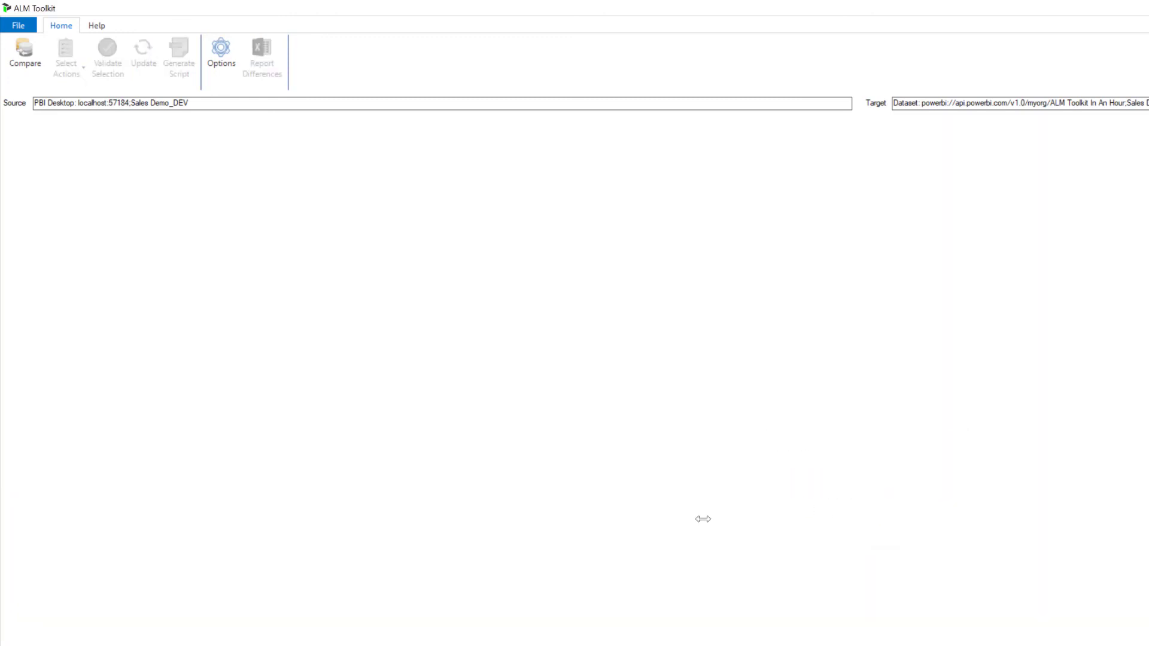